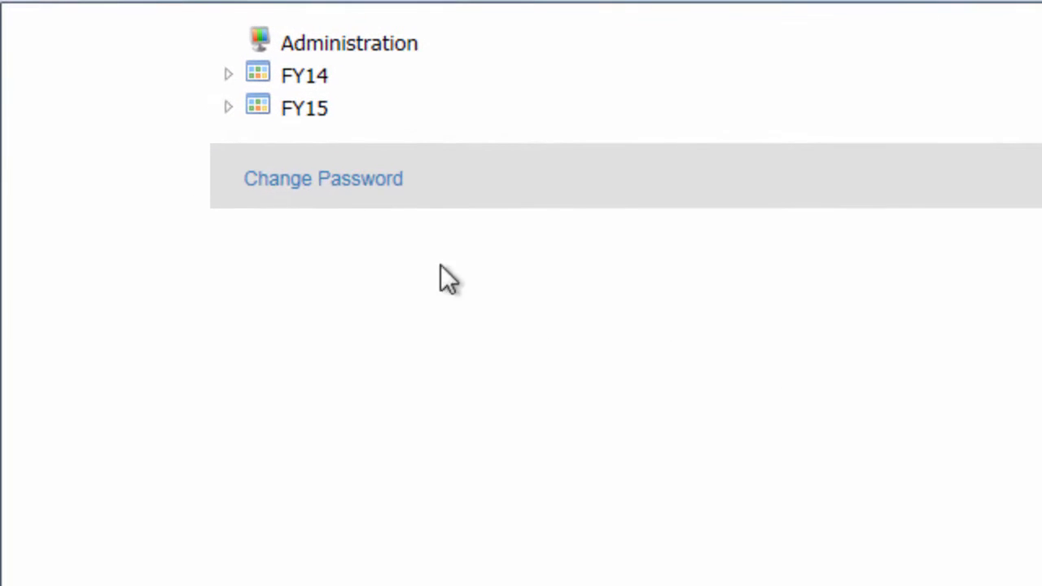
Open data entry for the med unit of the FY15 Demo facility and dismiss the census reset message
left_click(229, 109)
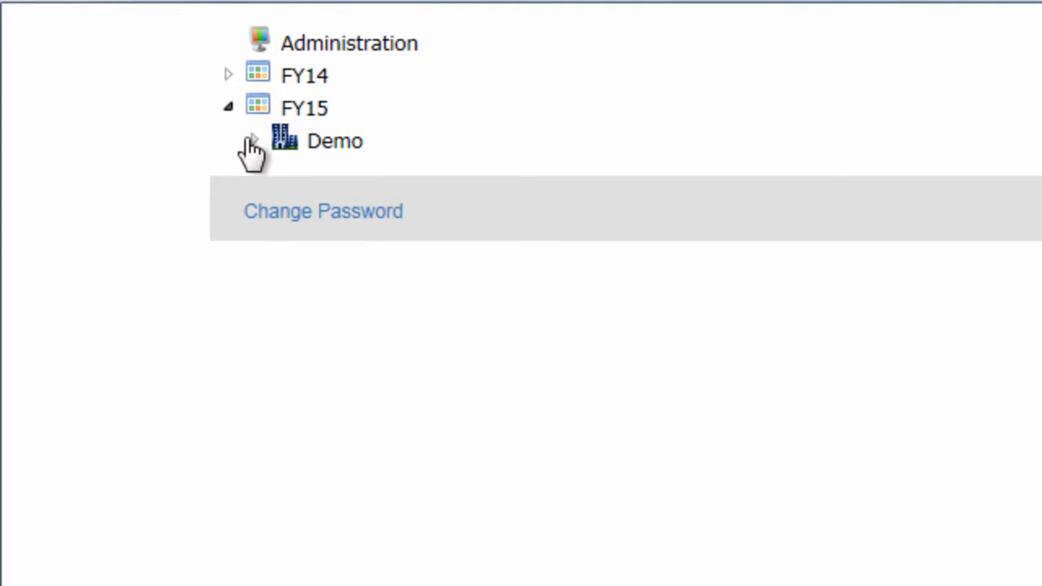
left_click(251, 141)
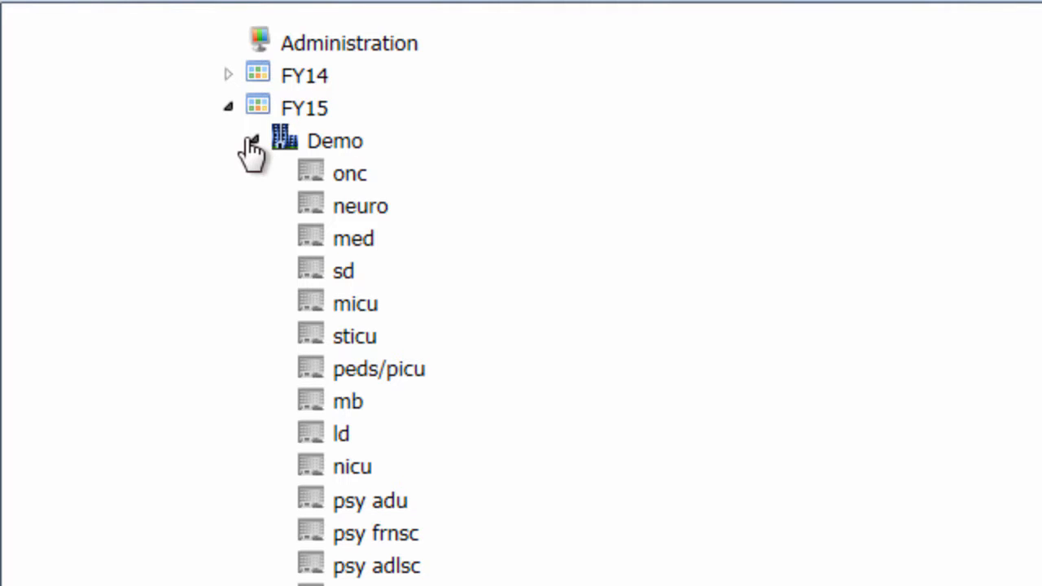
left_click(365, 237)
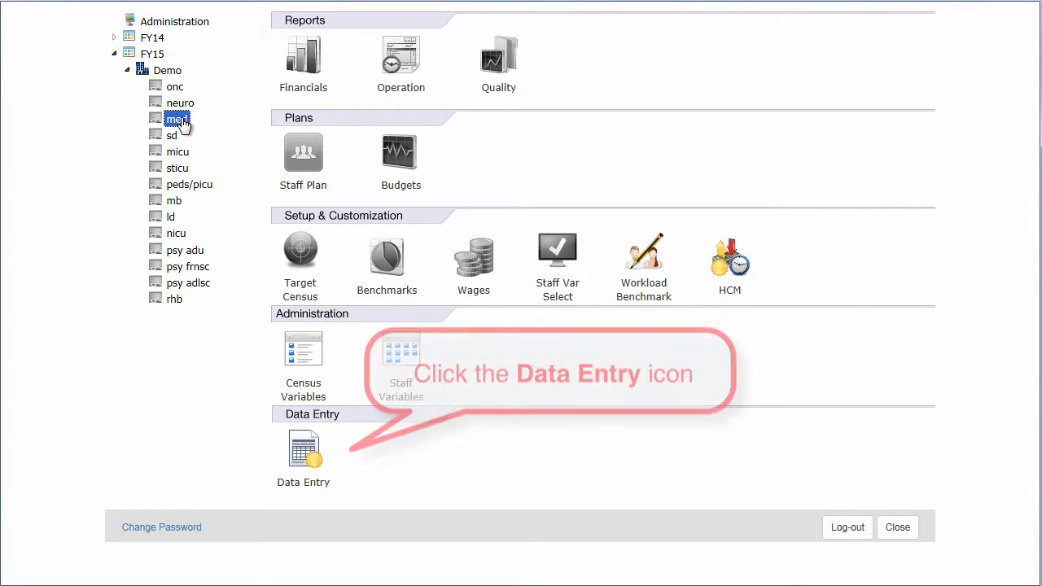
left_click(307, 438)
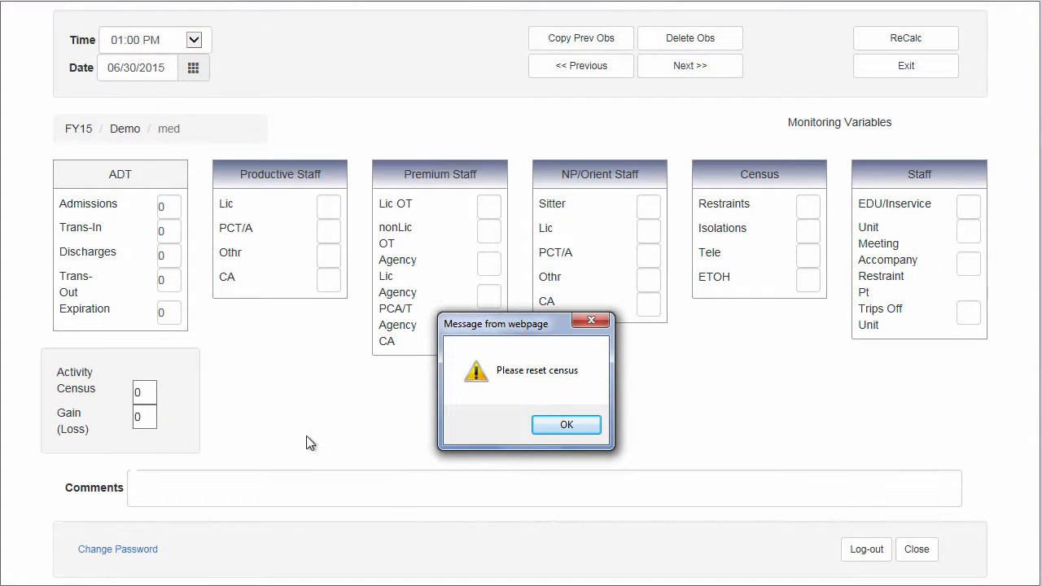
left_click(547, 428)
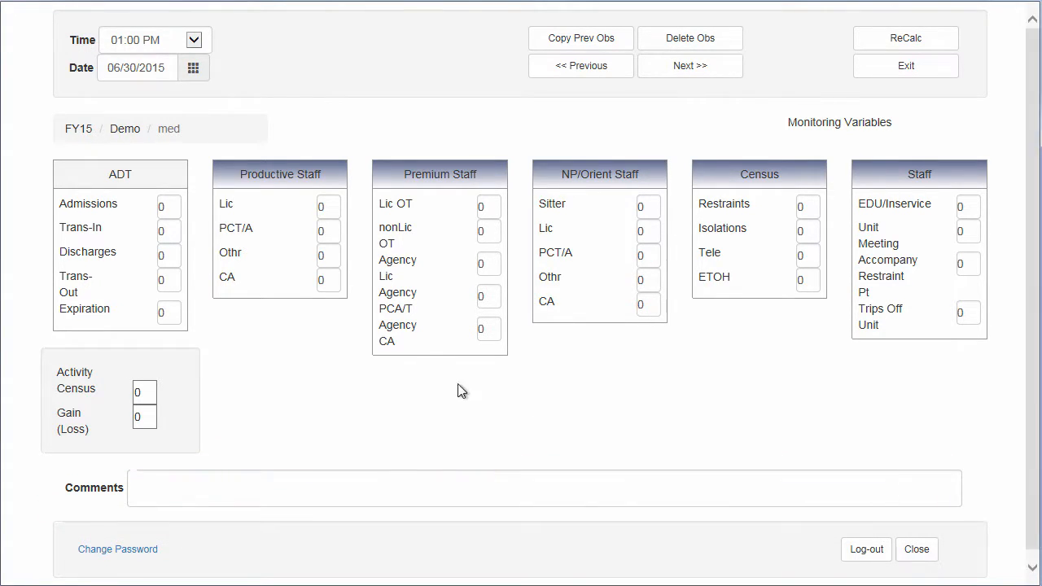
Review the Productive Staff field descriptions and choose 01:00 PM as the observation time
mouse_move(279, 179)
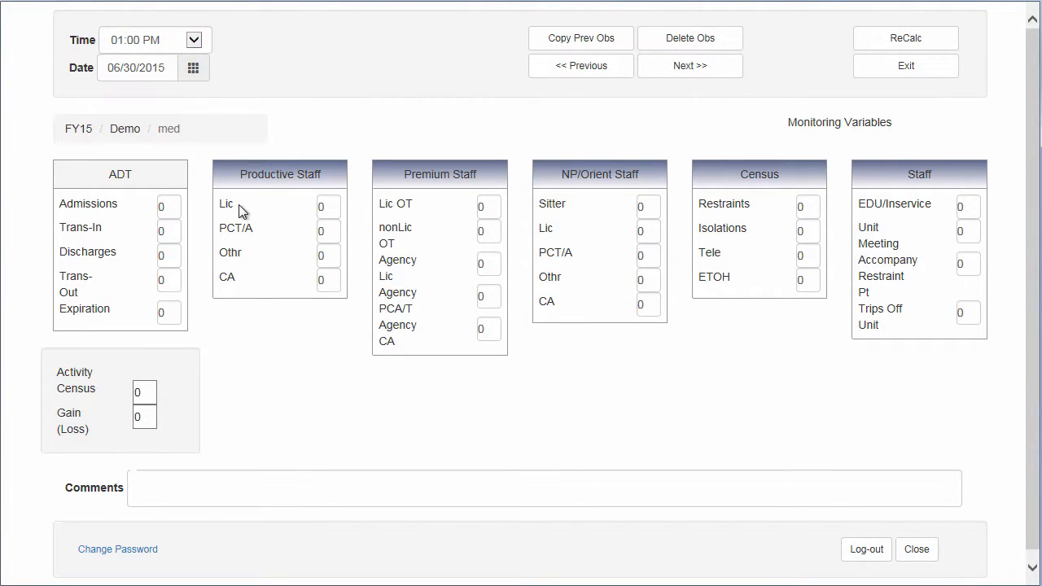
mouse_move(227, 212)
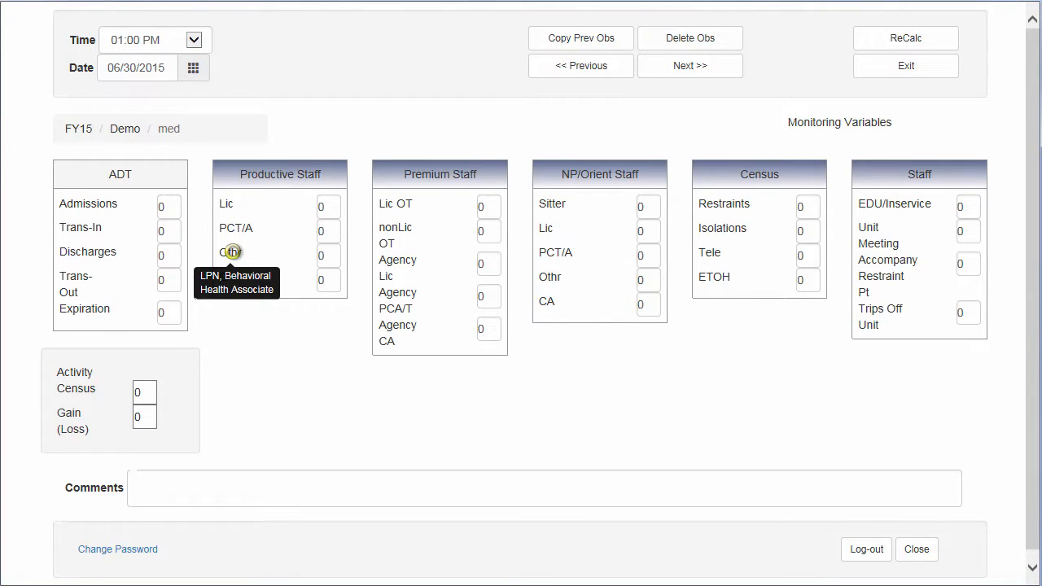
mouse_move(226, 279)
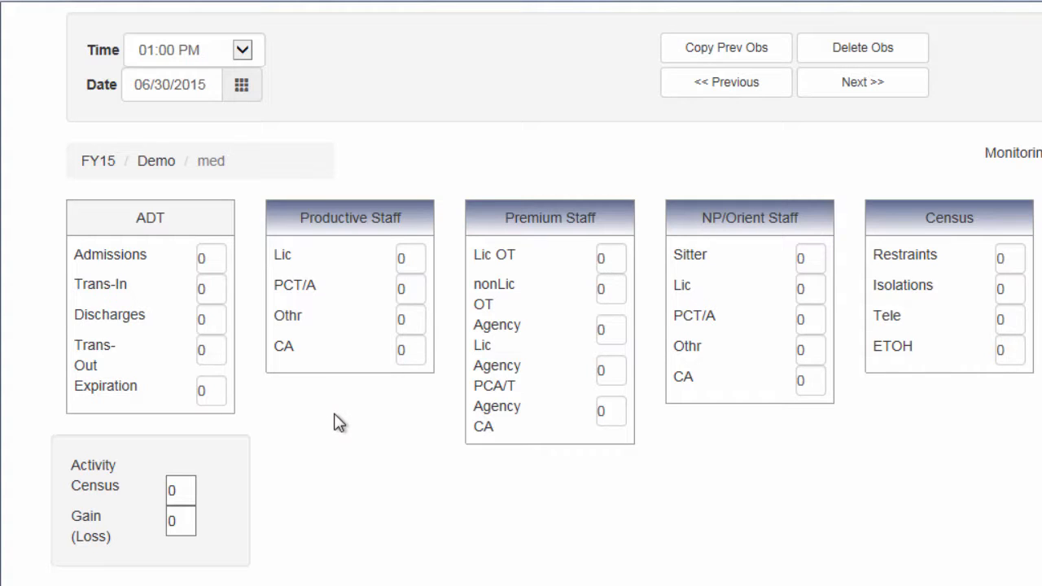
left_click(243, 61)
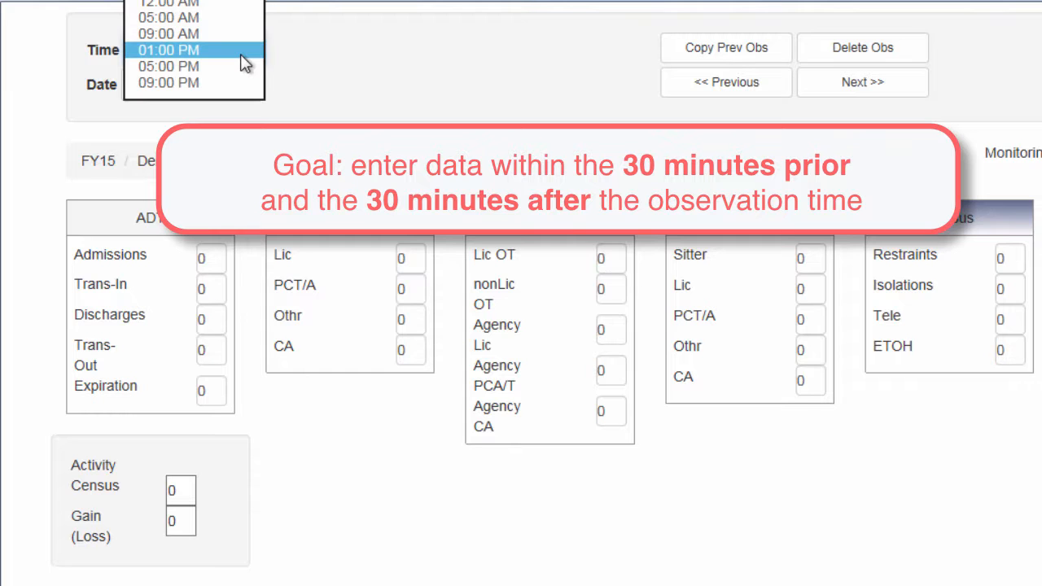
left_click(199, 50)
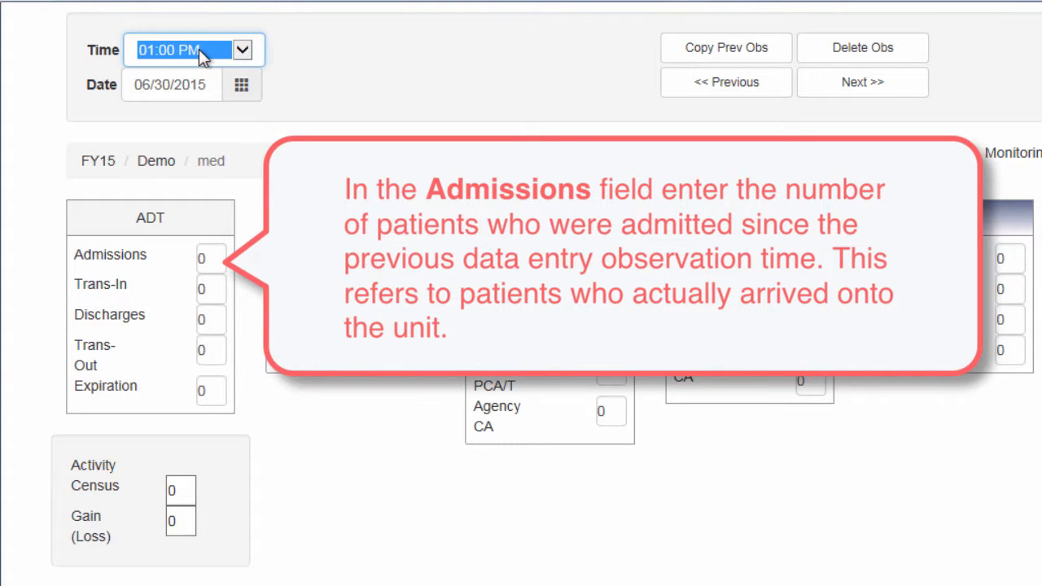
Enter 4 admissions, 1 transfer in, 3 discharges and 1 transfer out, and set the activity census to 20
double_click(208, 259)
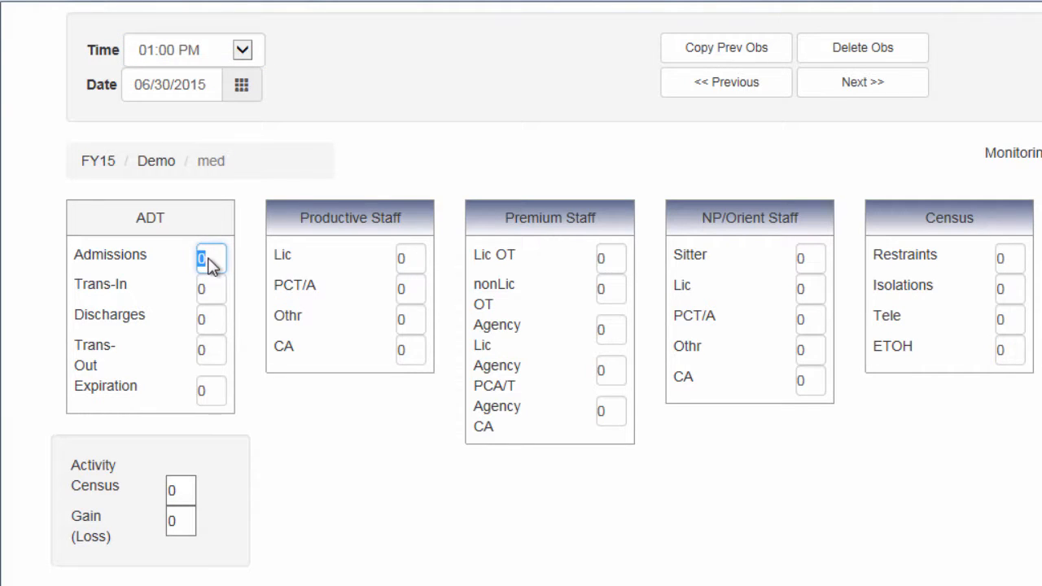
type("4")
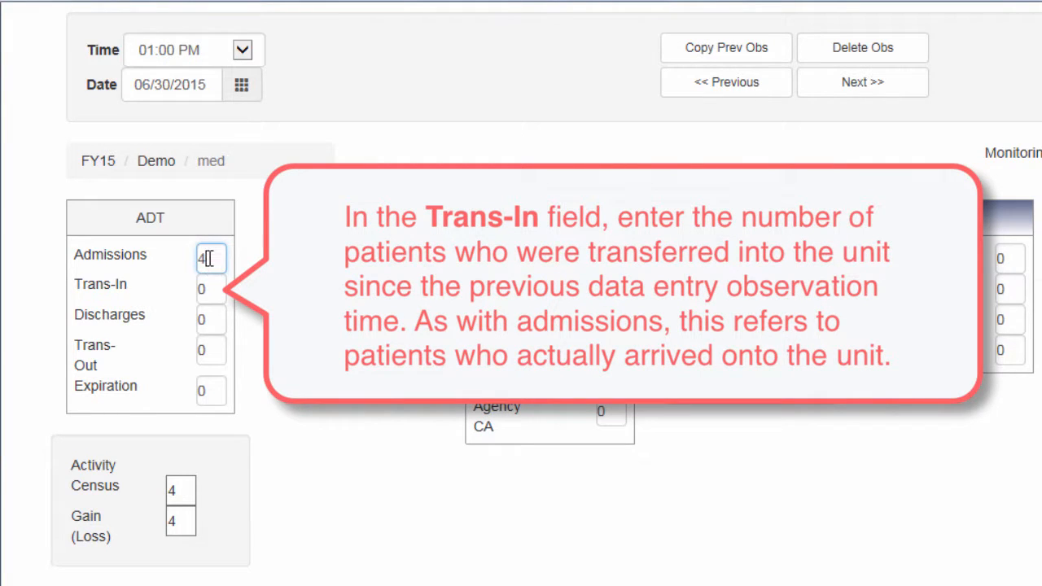
left_click(209, 296)
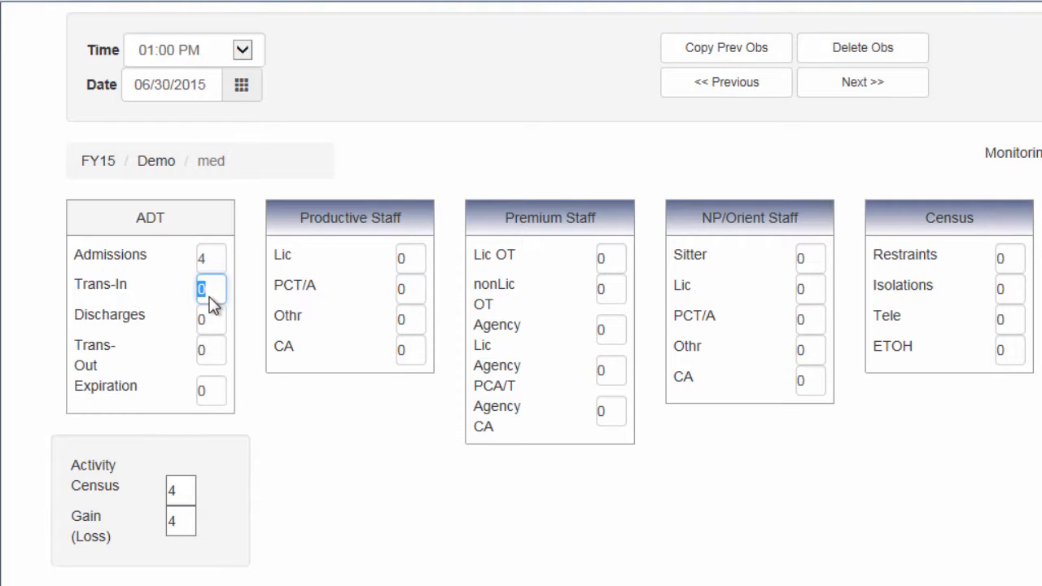
type("1")
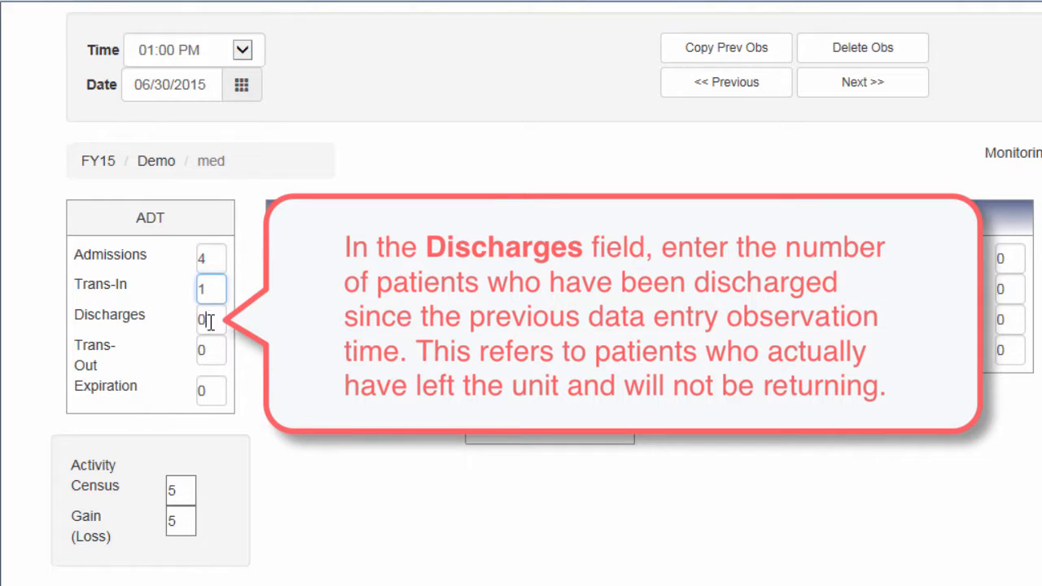
left_click(211, 325)
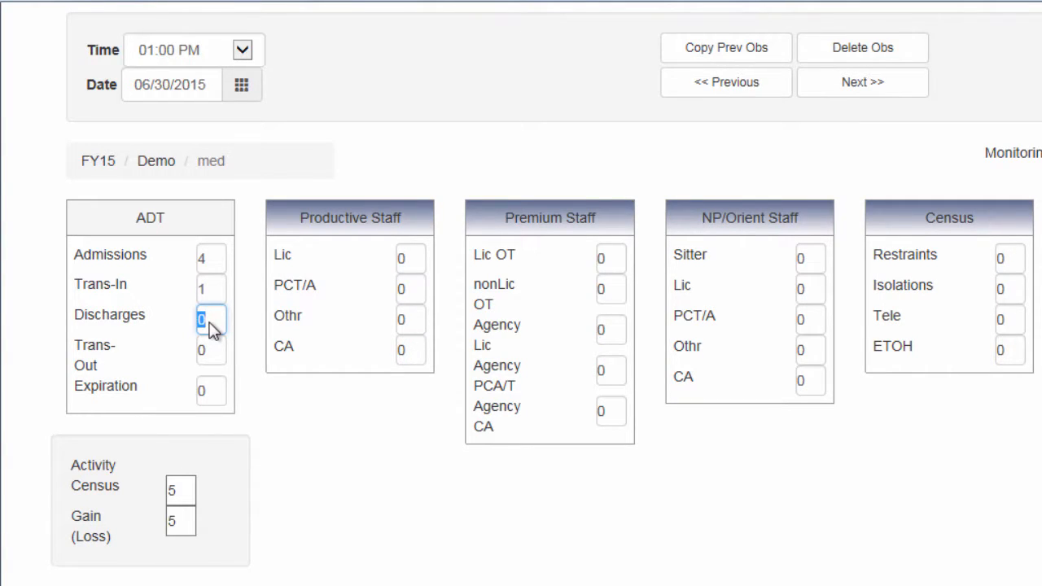
type("3")
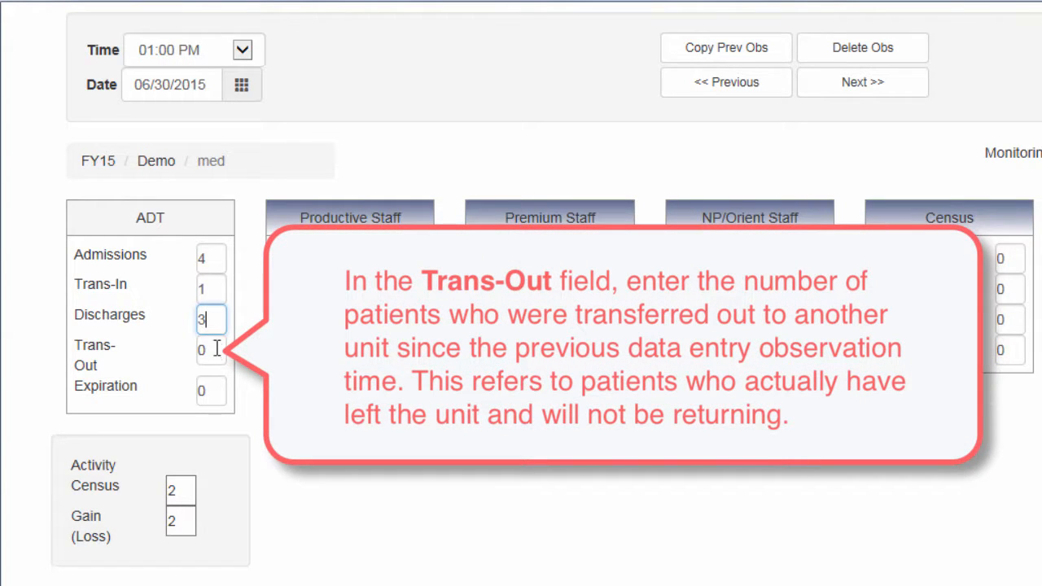
left_click(216, 353)
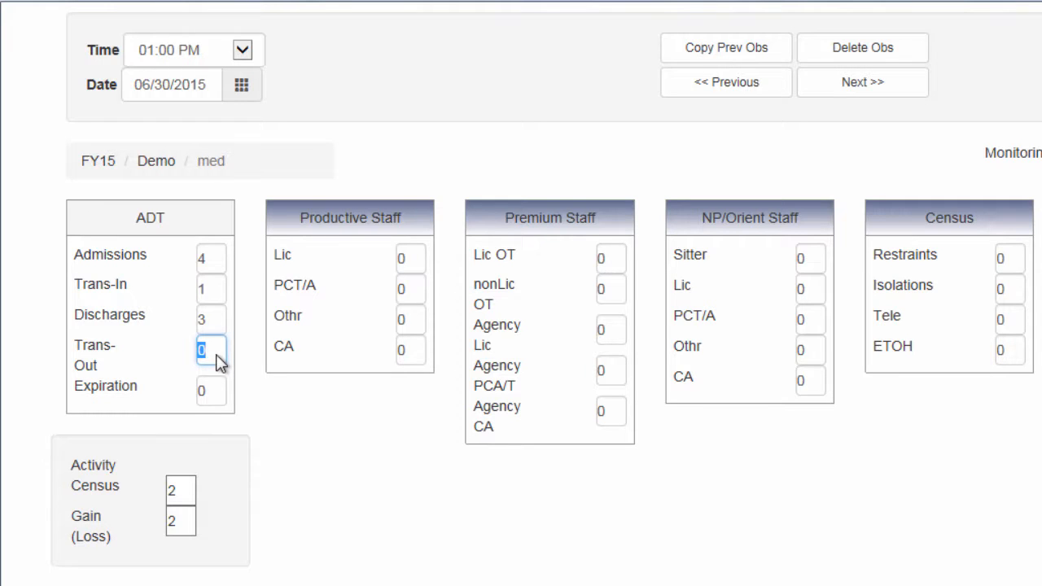
type("1")
double_click(175, 492)
type("26")
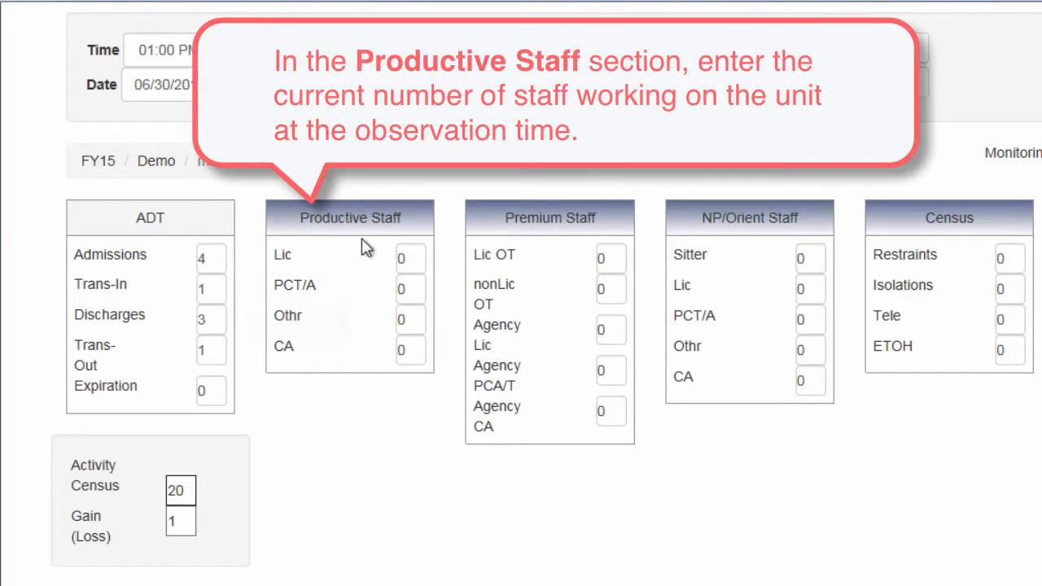
Record the productive staff on the unit as 4 Lic, 3 PCT/A and 1 CA
mouse_move(390, 227)
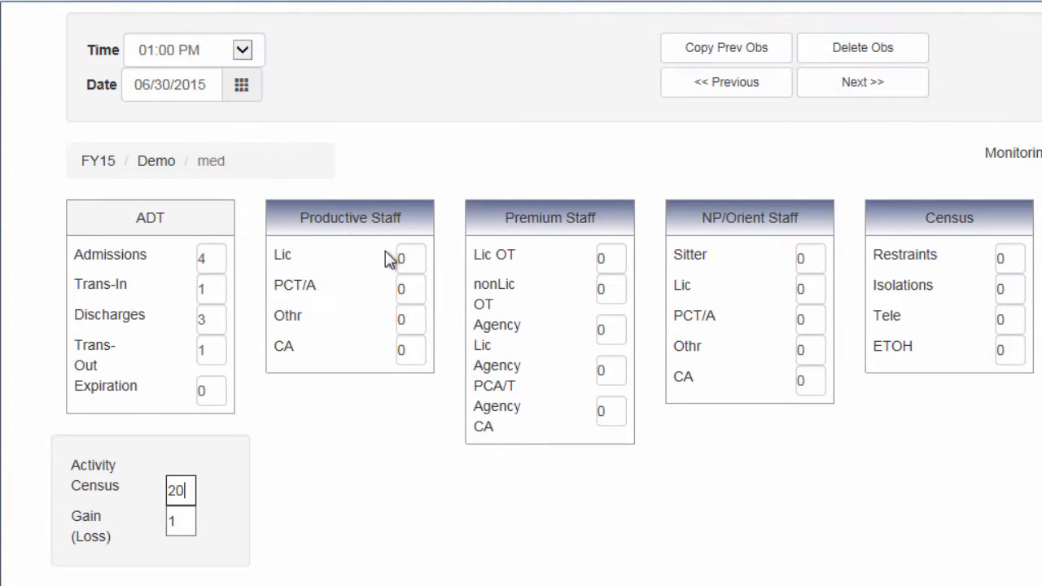
left_click(416, 254)
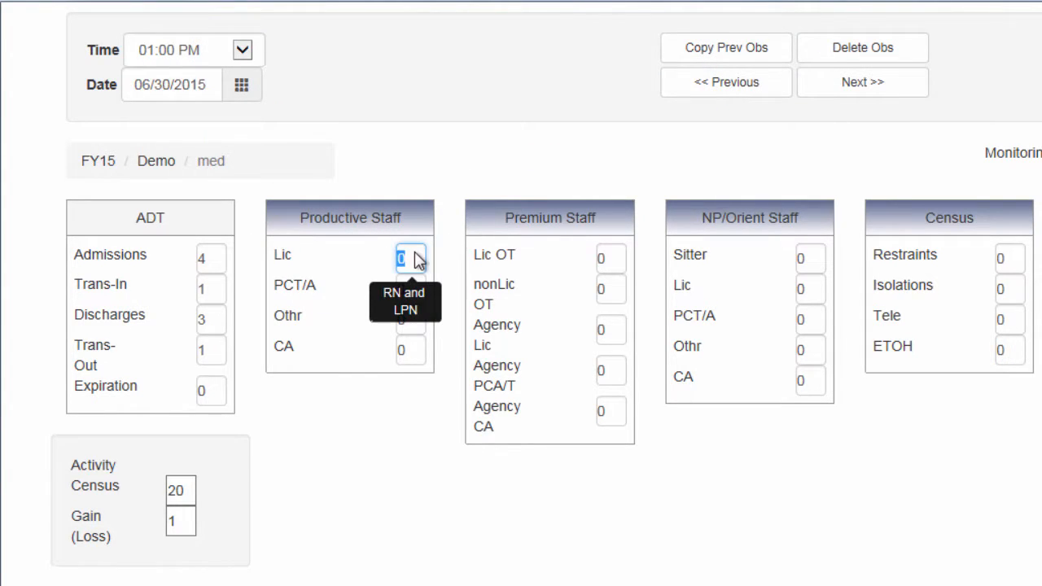
type("4")
left_click(415, 290)
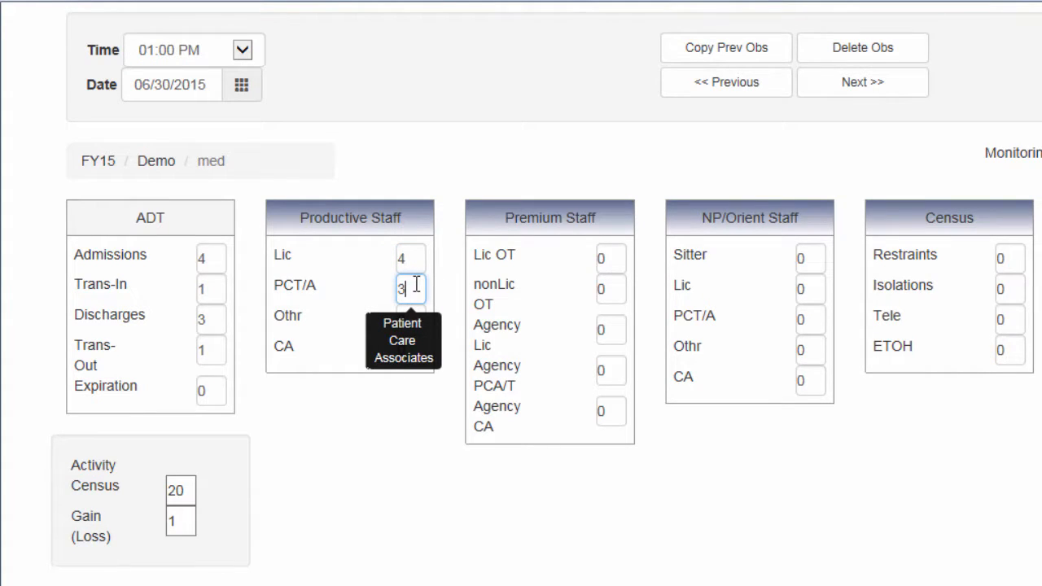
left_click(400, 346)
type("1")
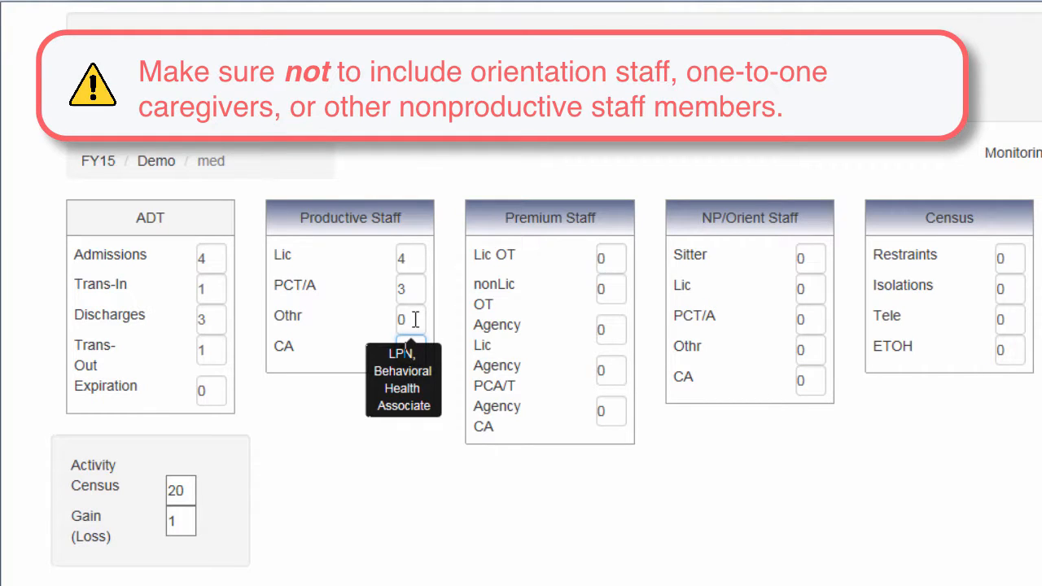
type("1")
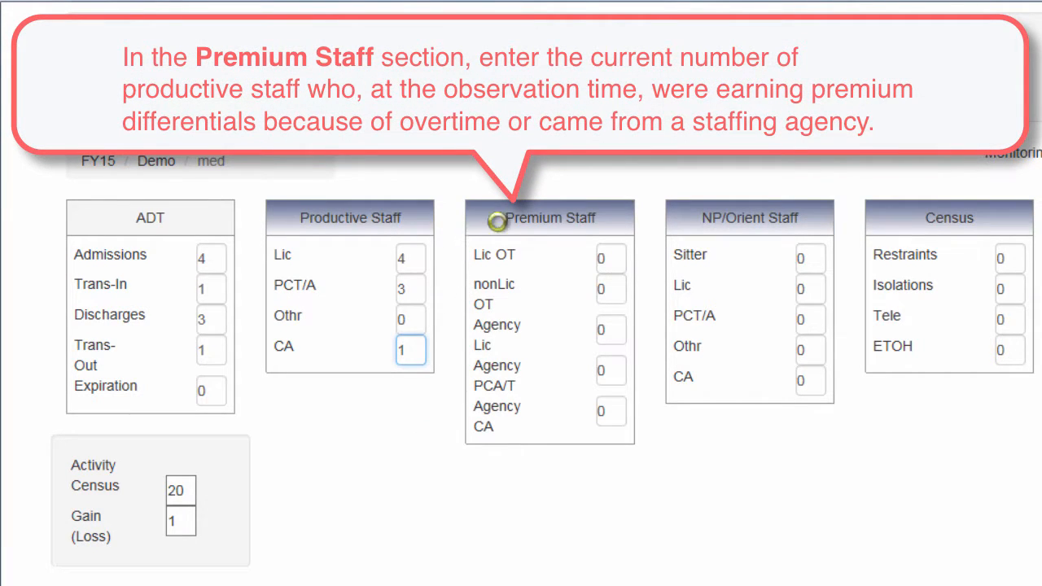
Record the premium staff as 1 Lic OT and 1 Agency Lic
mouse_move(551, 224)
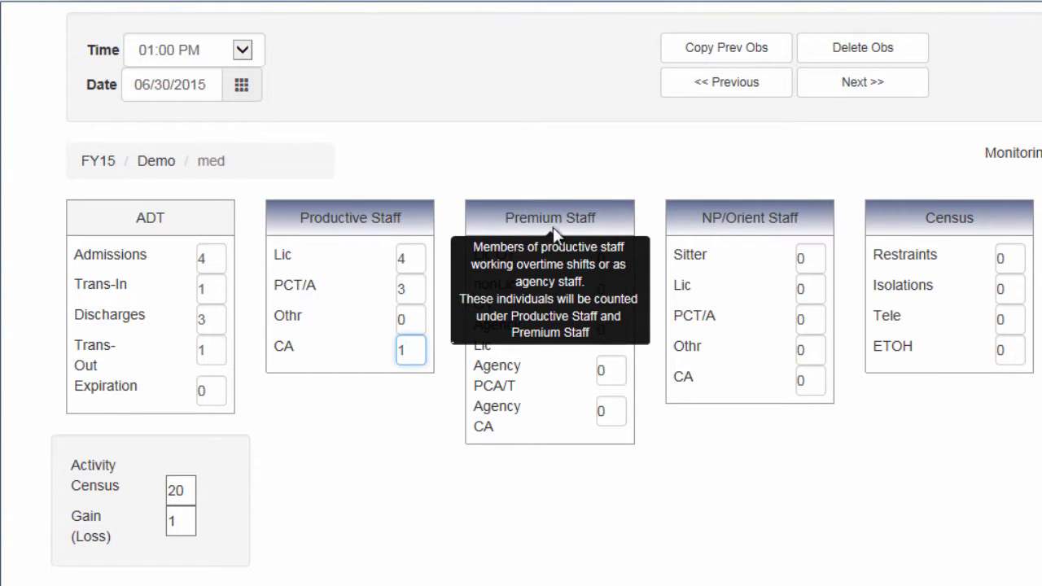
mouse_move(602, 262)
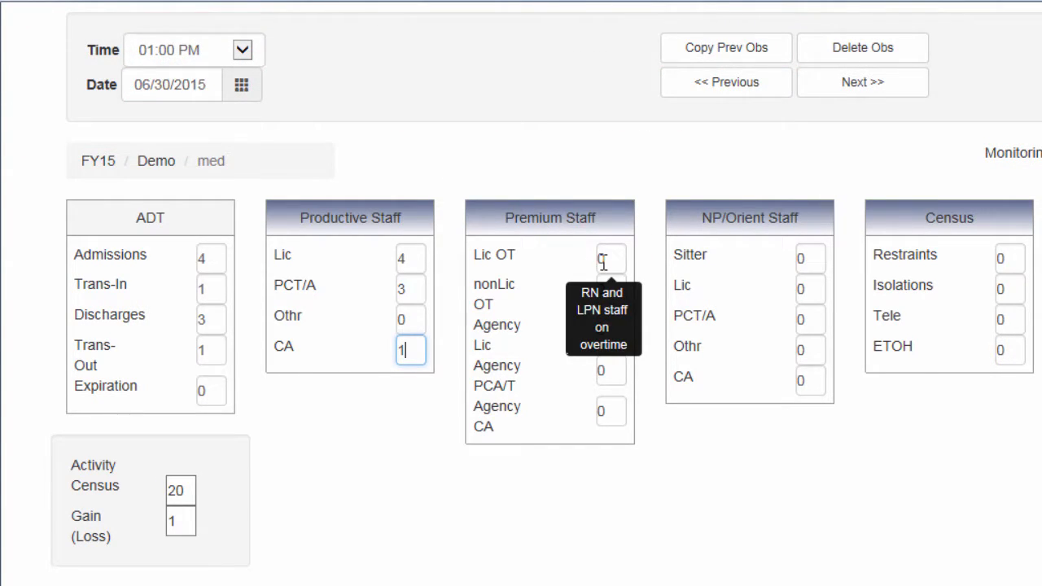
left_click(604, 261)
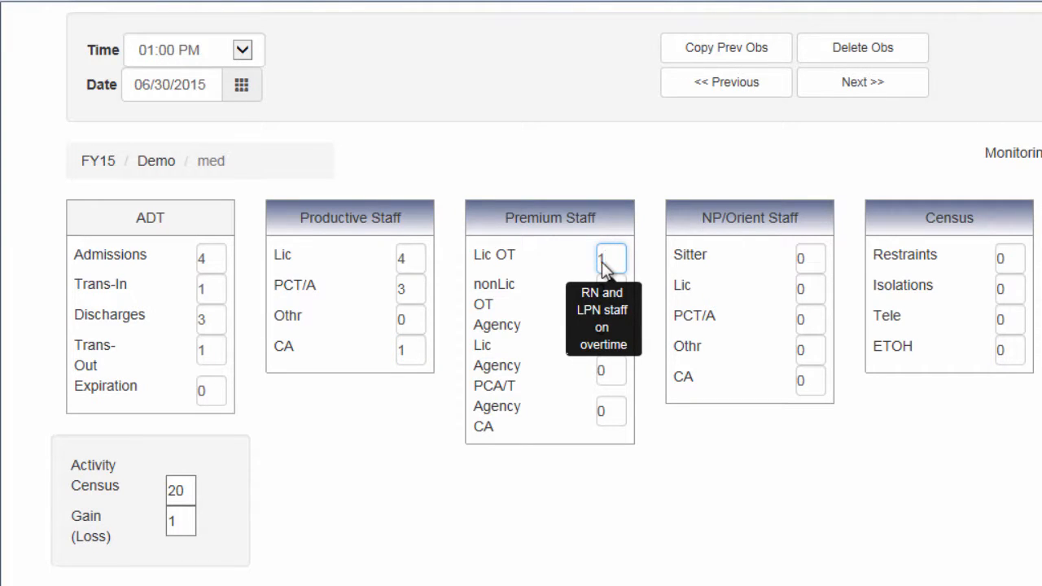
mouse_move(608, 334)
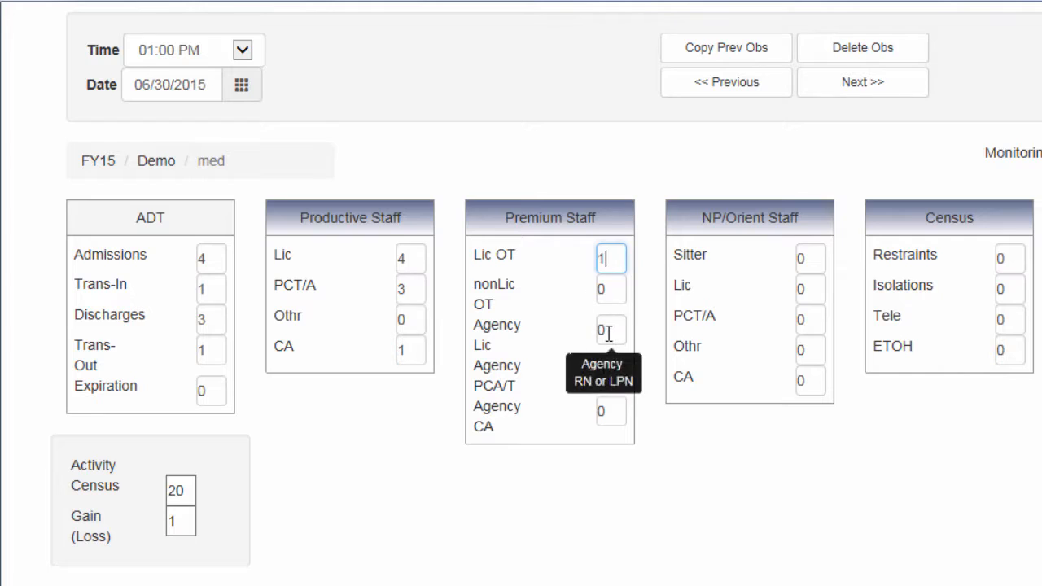
type("1")
left_click(609, 334)
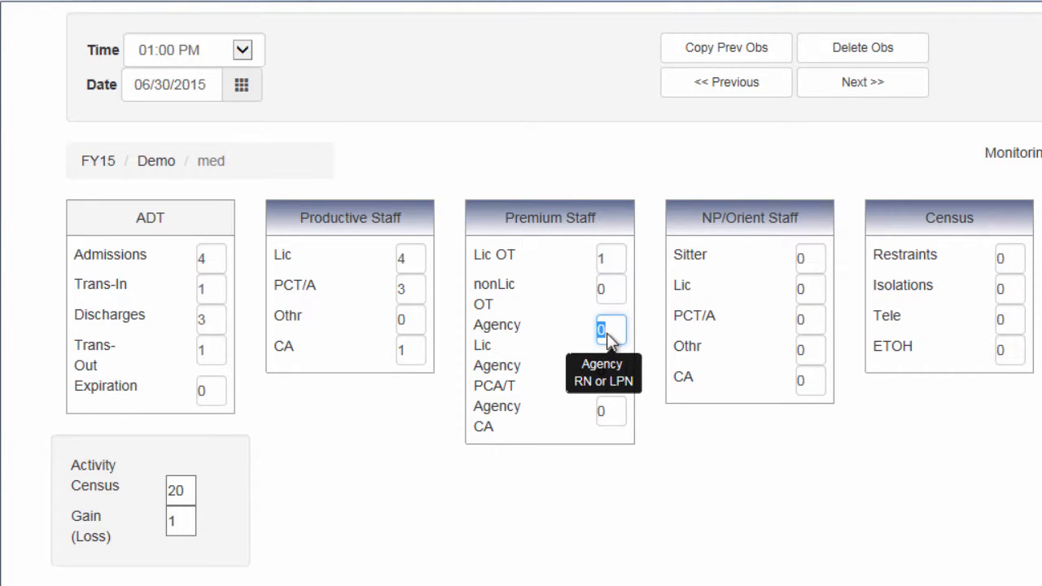
type("1")
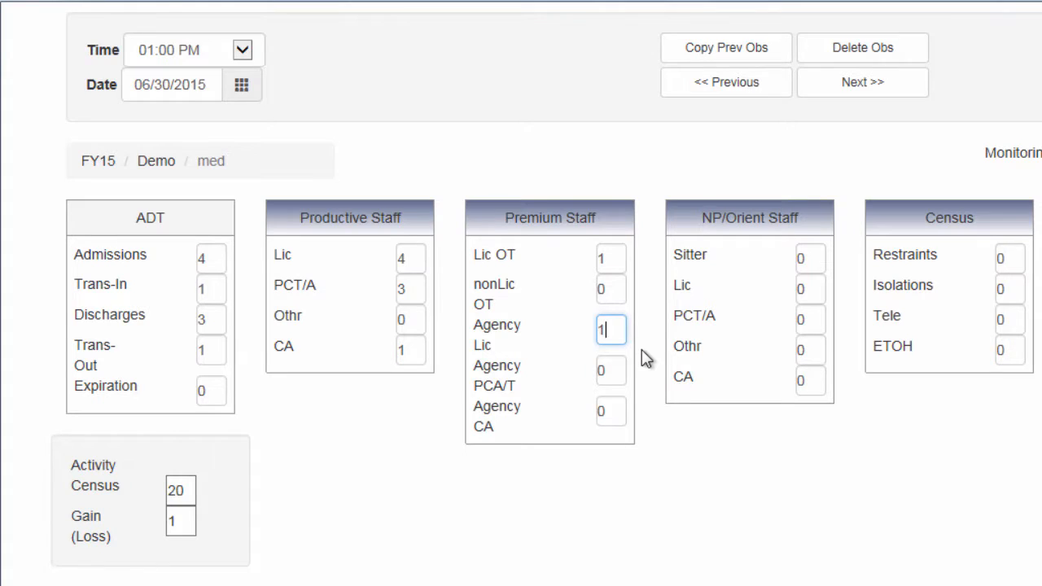
Record the nonproductive and orientation staff as 2 Sitter, 1 Lic and 1 PCT/A
mouse_move(779, 219)
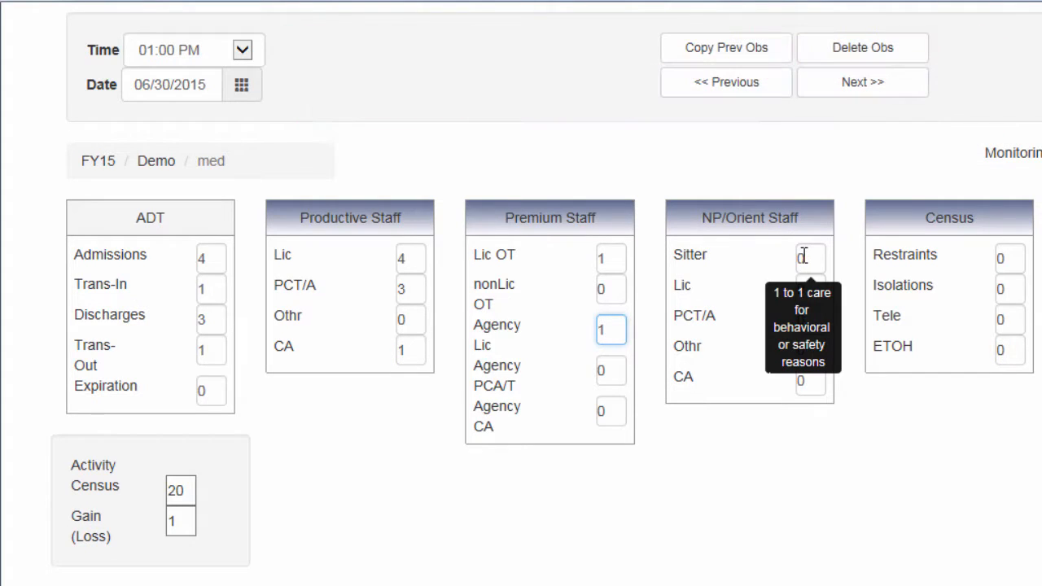
left_click(803, 257)
type("2")
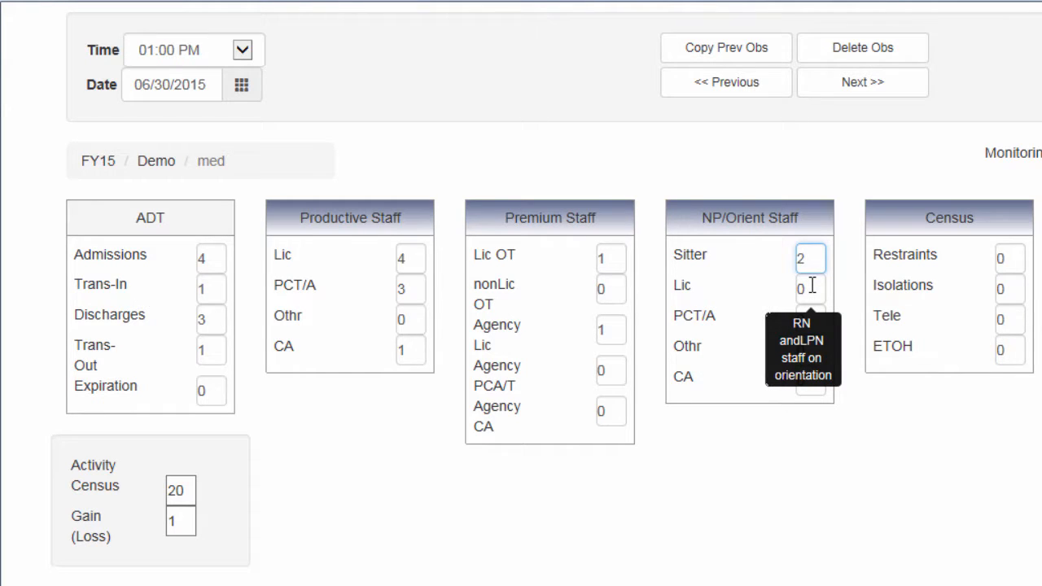
left_click(812, 287)
type("1")
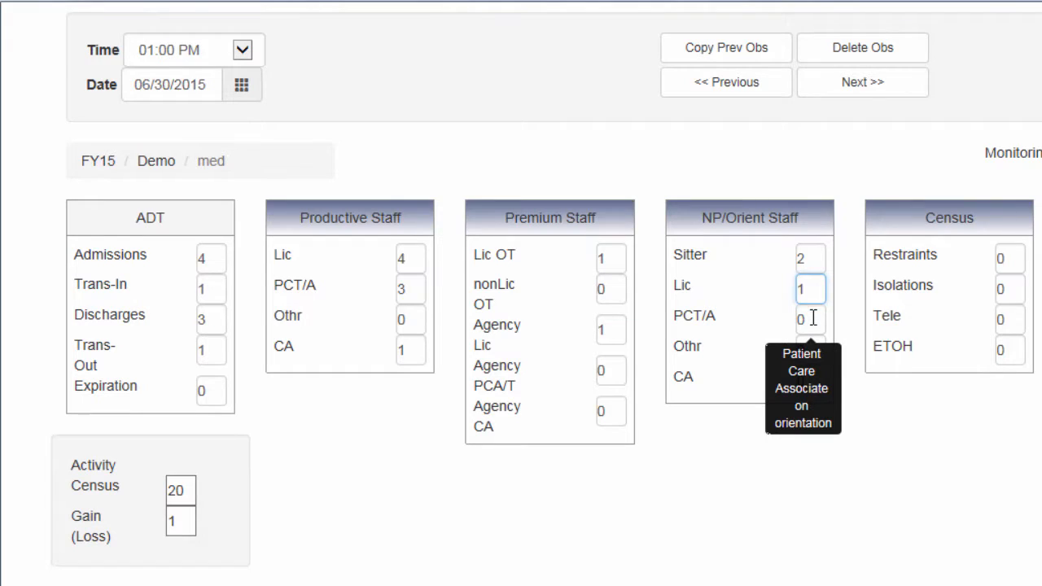
left_click(812, 318)
type("1")
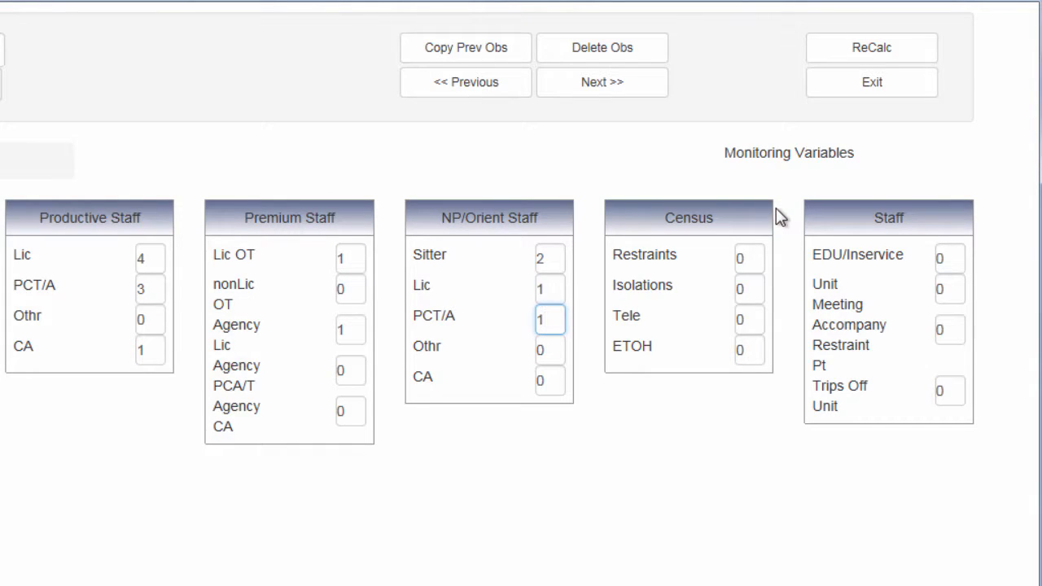
Record the census monitoring variables as 1 patient in restraints, 2 in isolation and 10 on tele
left_click(776, 207)
mouse_move(750, 260)
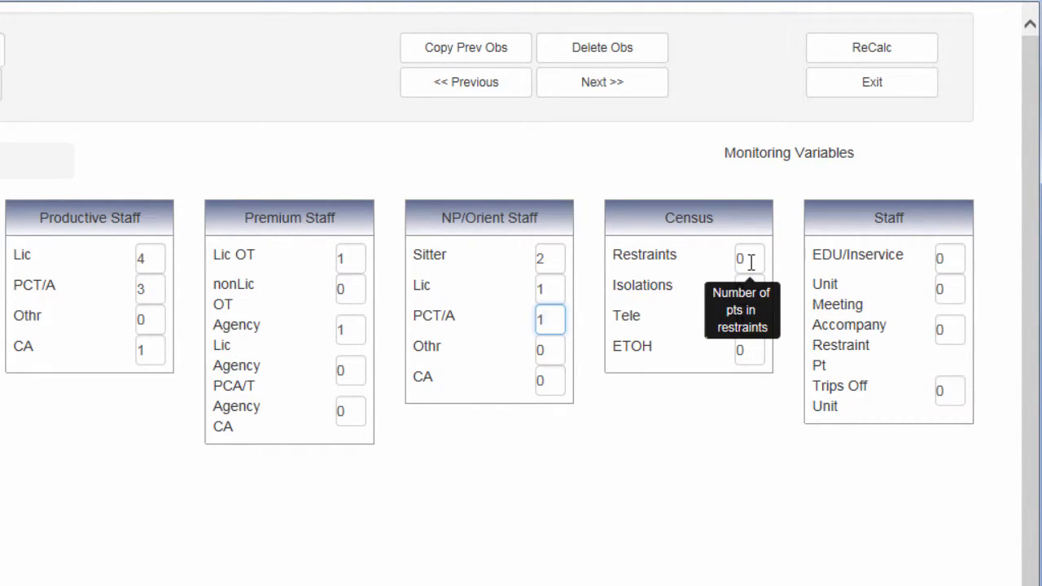
left_click(750, 260)
type("1")
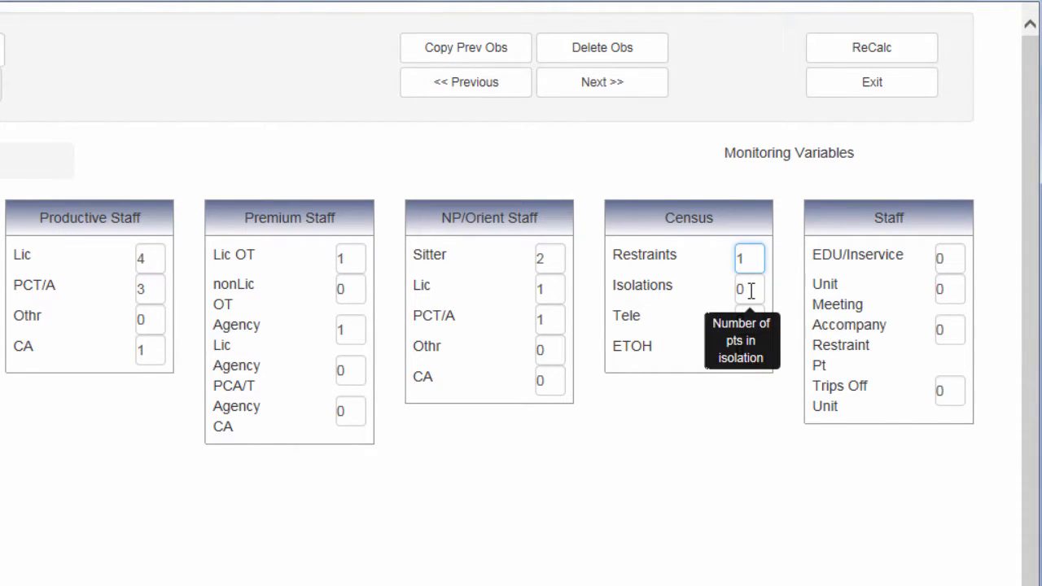
left_click(751, 290)
type("2")
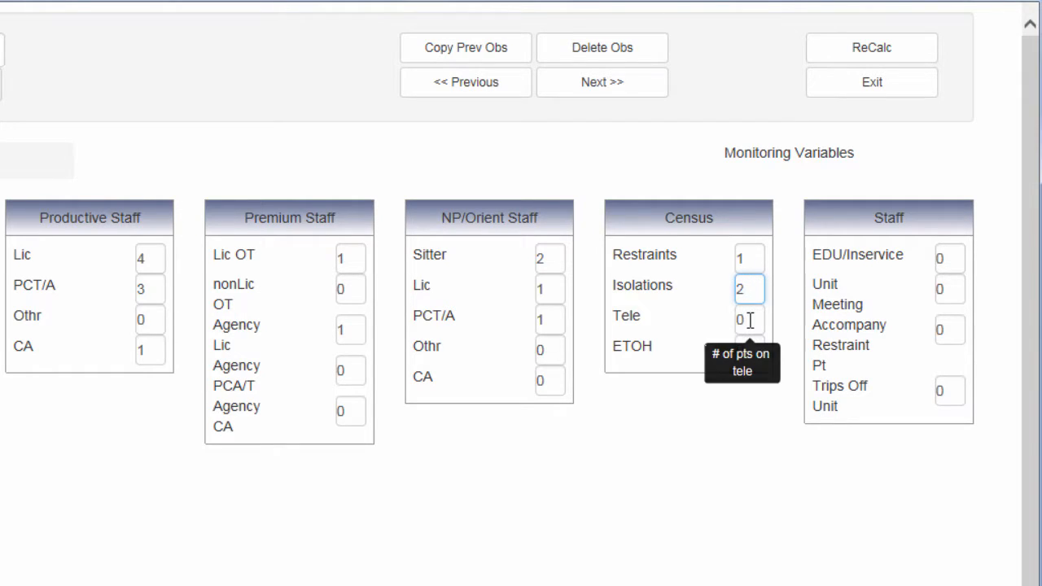
left_click(749, 321)
type("10")
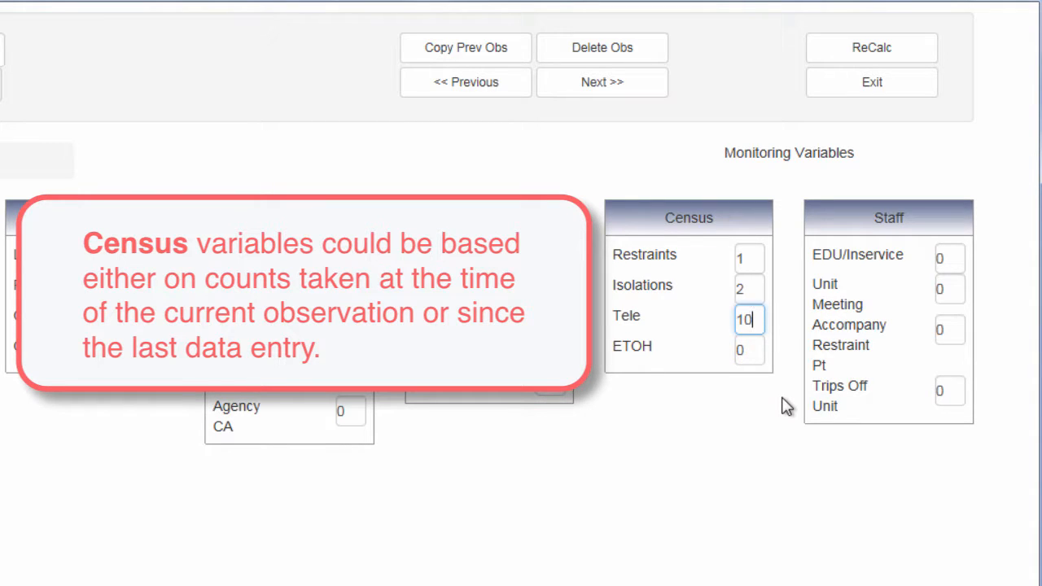
left_click(783, 398)
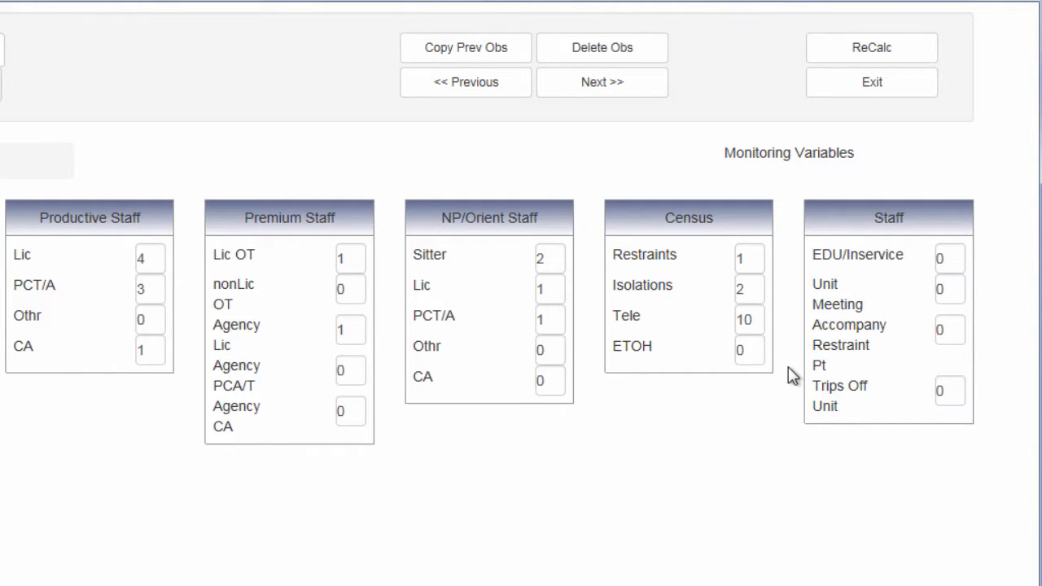
Record the staff monitoring variables as 1 for EDU/Inservice and 1 for Accompany Restraint Pt
left_click(953, 252)
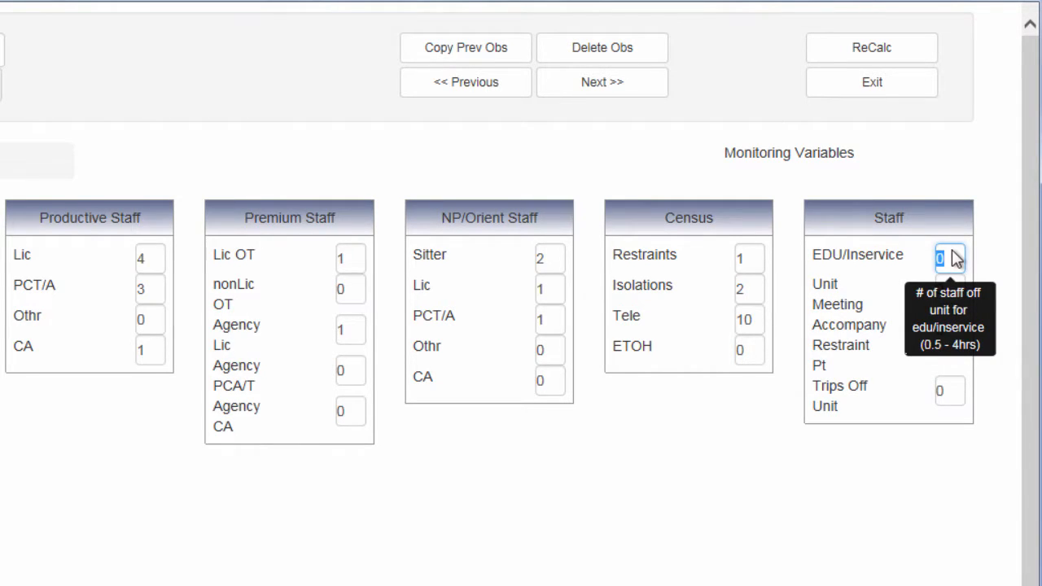
type("1")
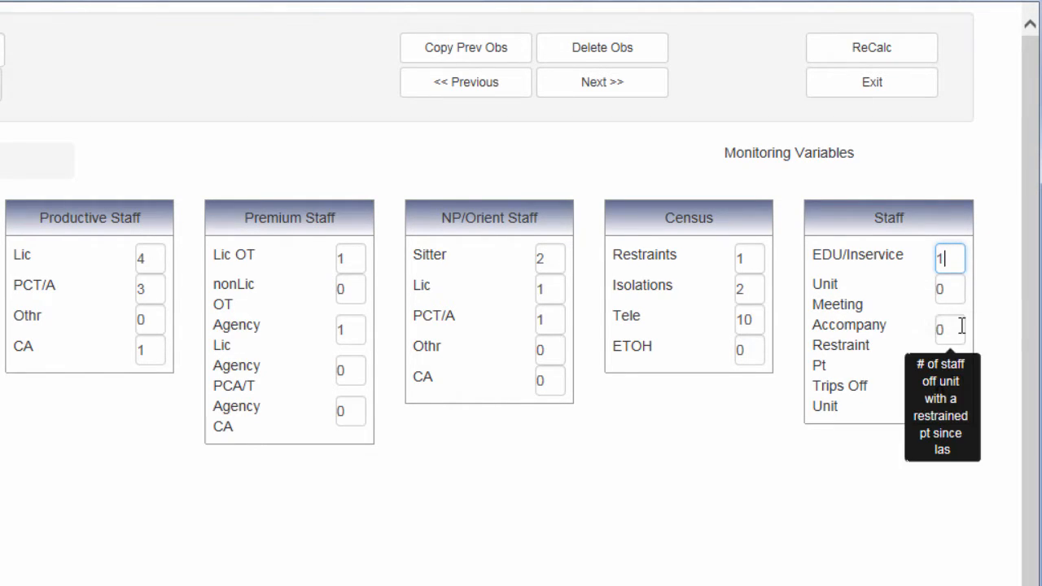
left_click(962, 327)
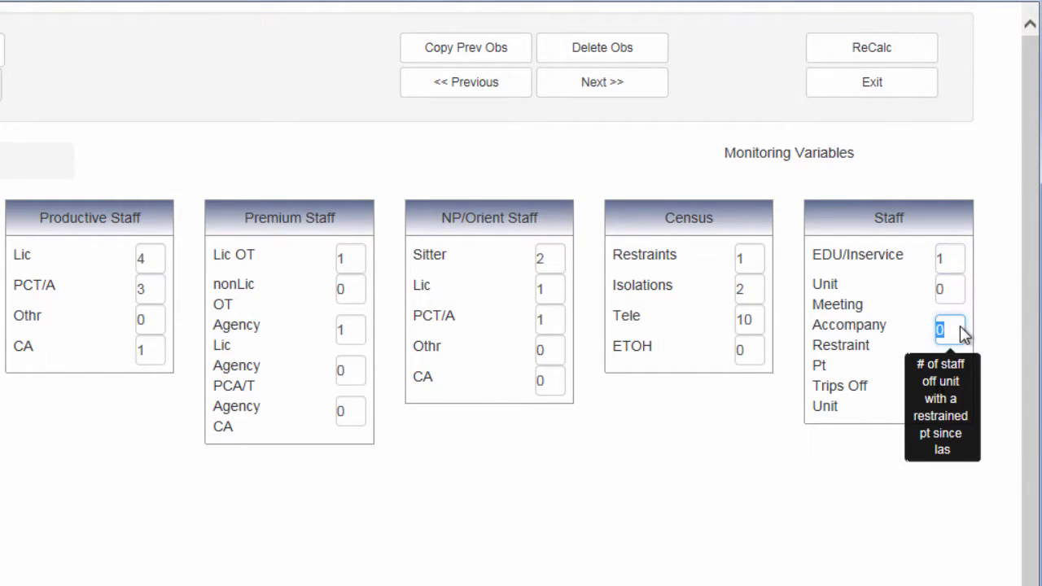
type("1")
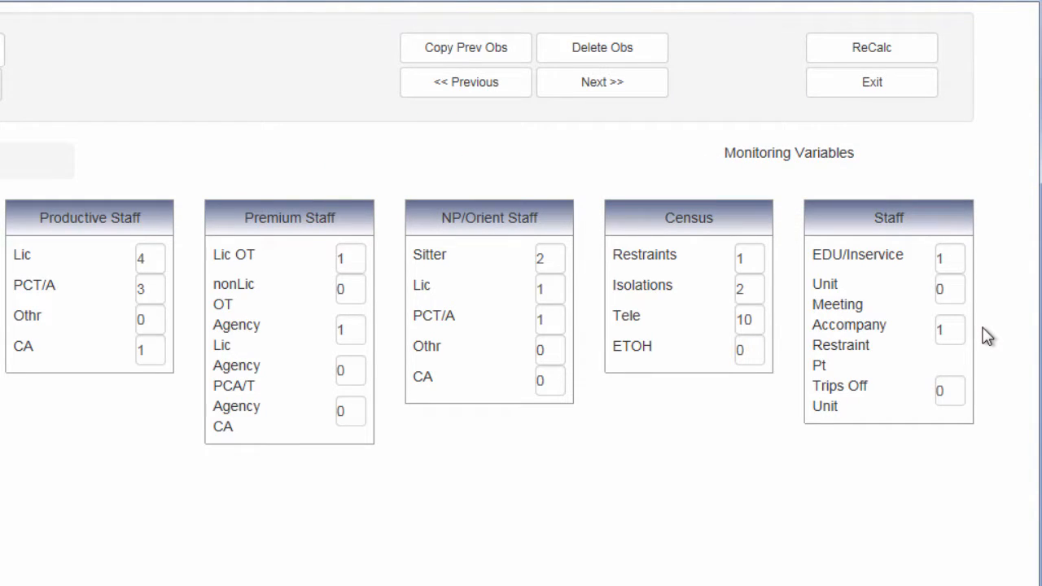
left_click(983, 329)
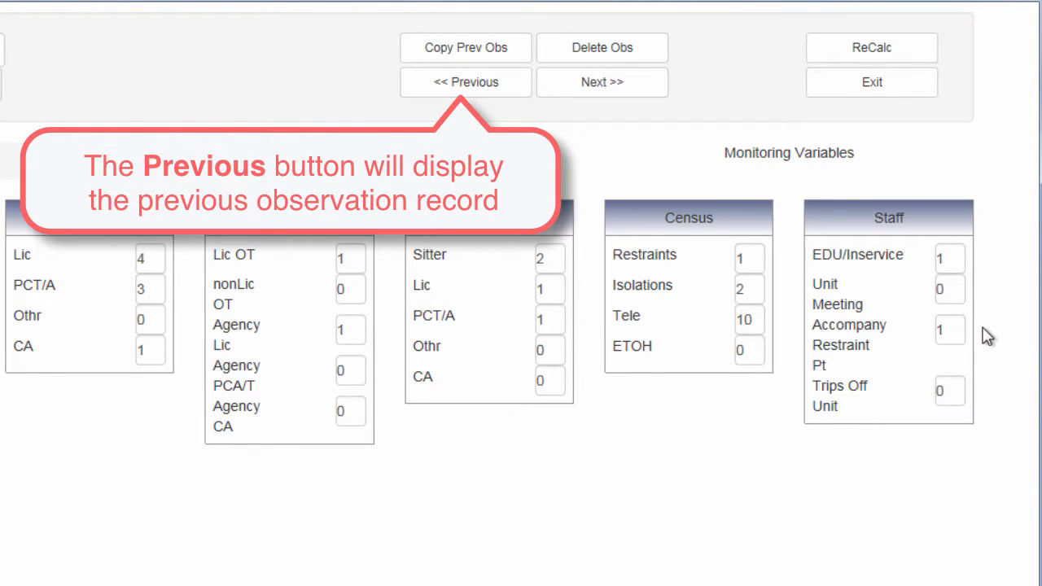
left_click(983, 330)
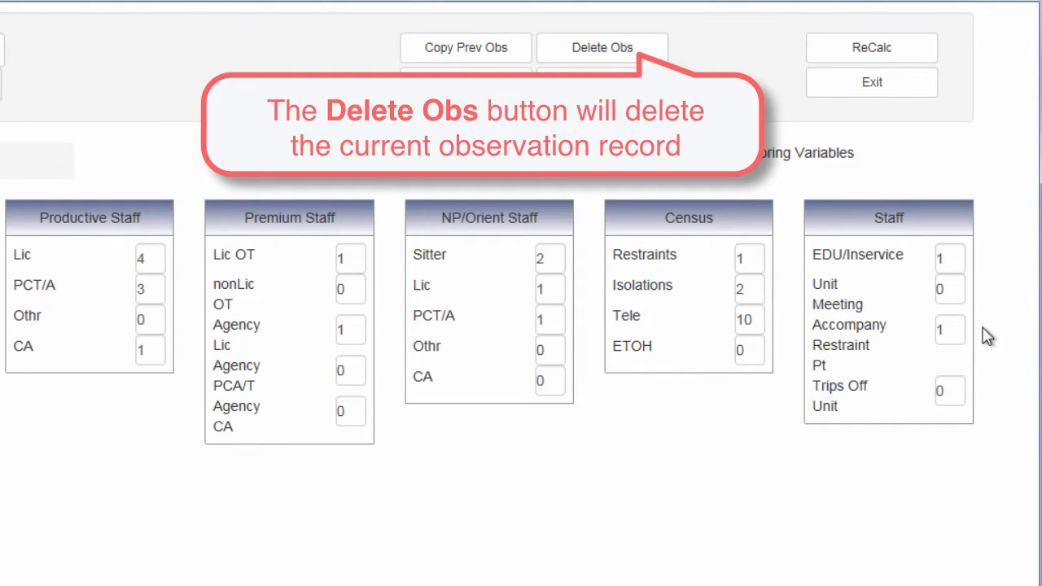
left_click(983, 329)
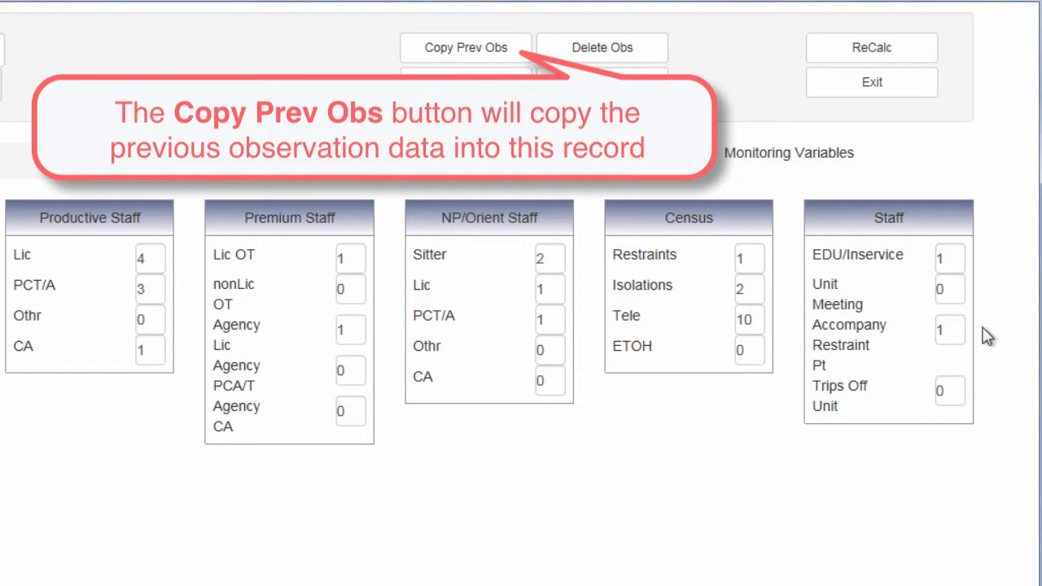
left_click(984, 330)
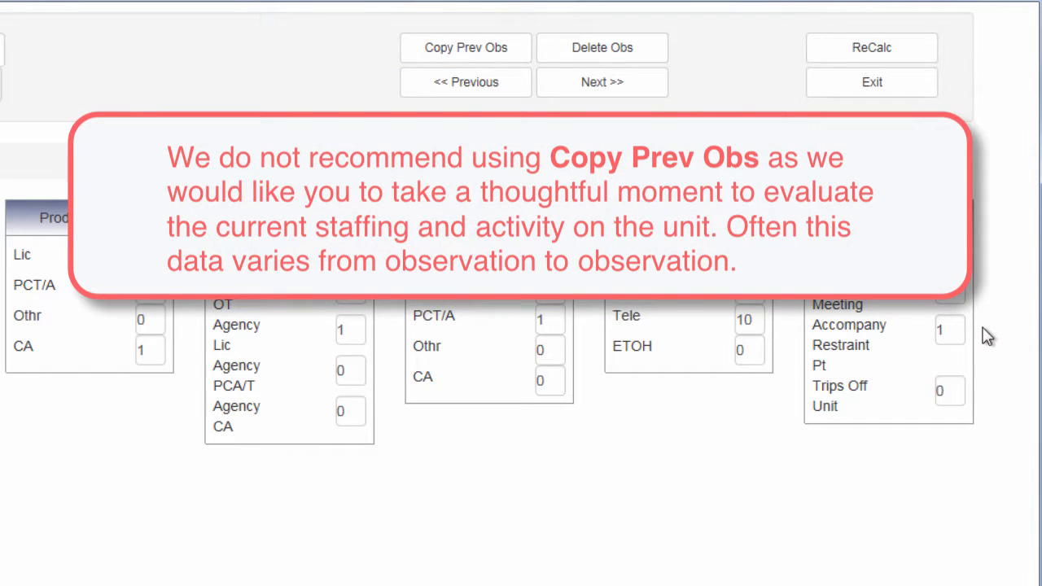
left_click(983, 330)
left_click(983, 328)
left_click(982, 328)
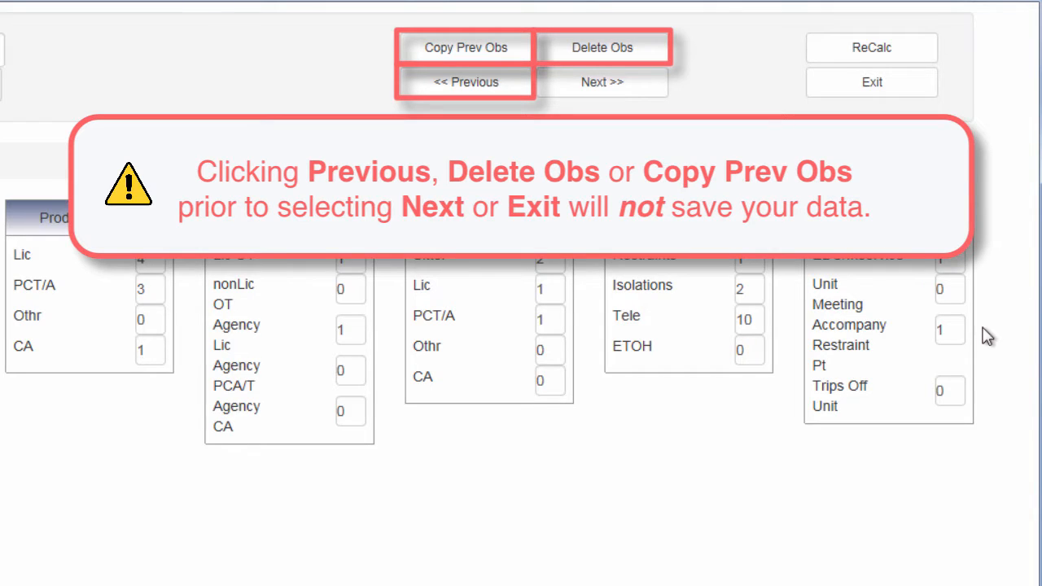
left_click(983, 328)
left_click(983, 328)
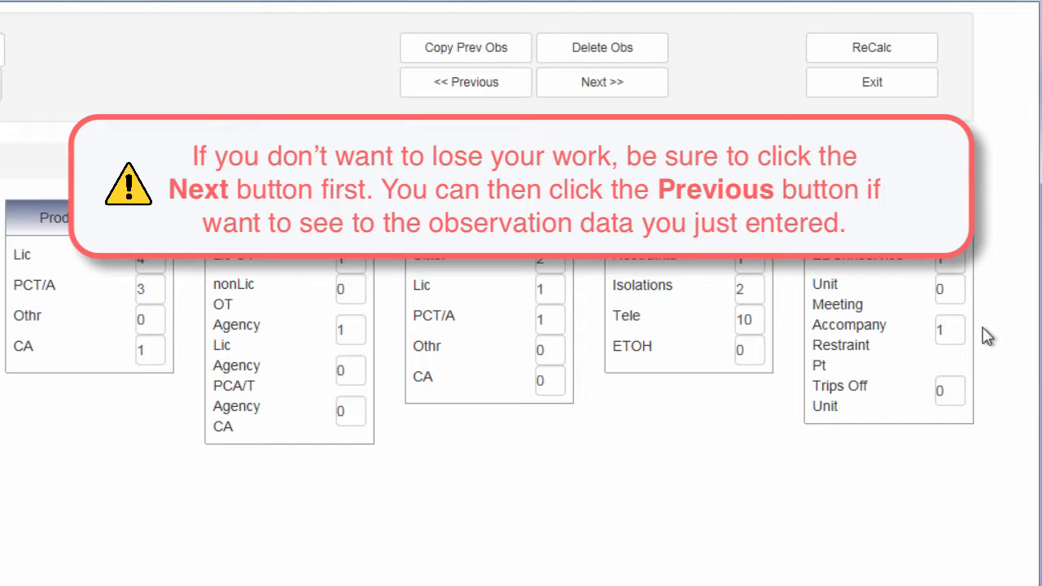
left_click(982, 328)
left_click(983, 329)
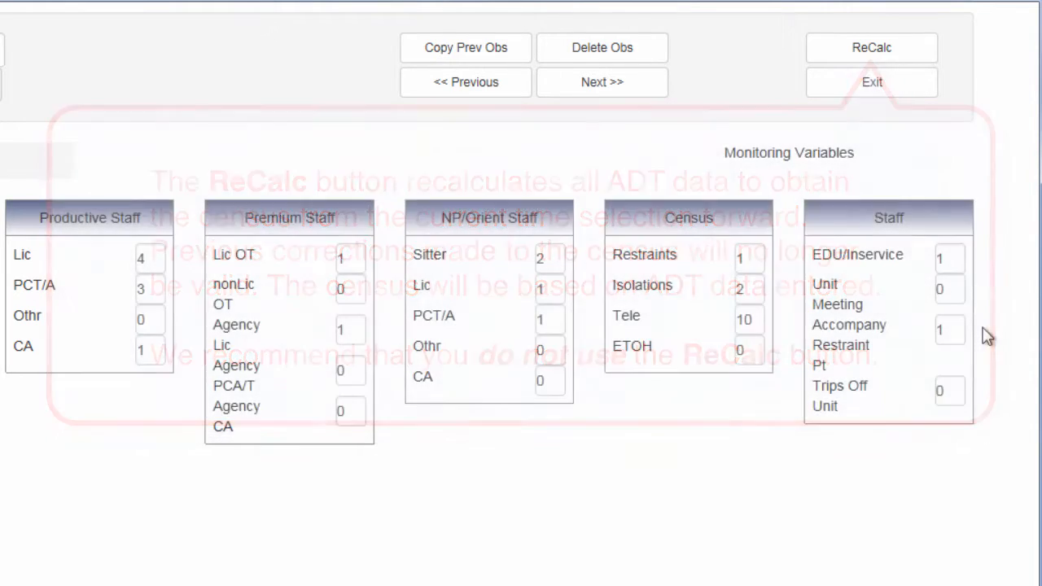
Exit the observation entry form, saving the entered observation data
left_click(894, 94)
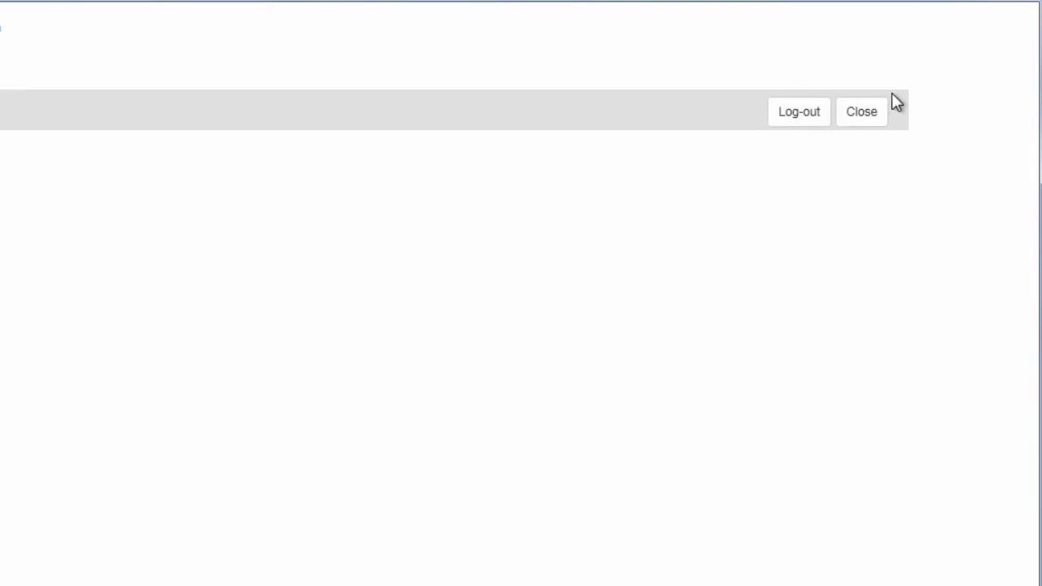